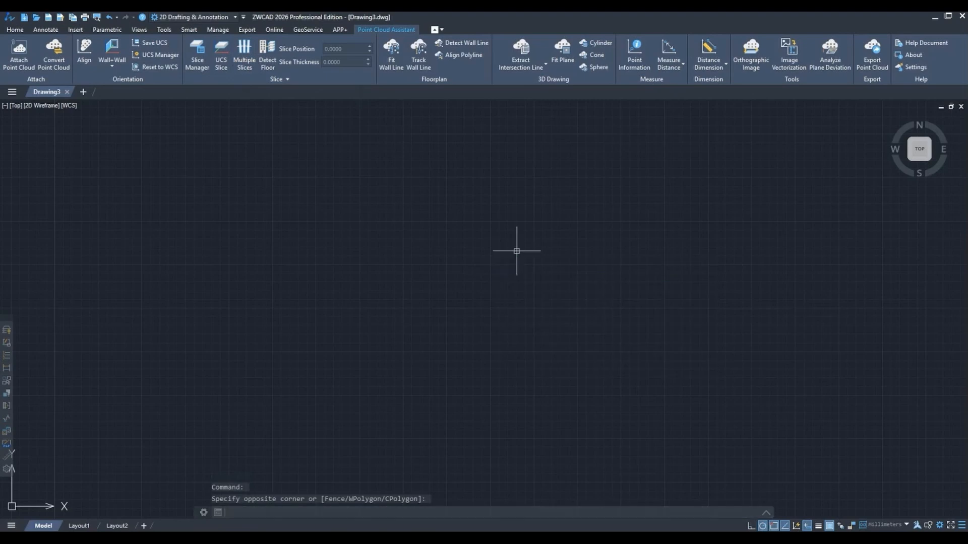
# Step: Set the drawing units to meters and attach the point cloud hintze-hall-lo - Cloud.rcs at a picked insertion point
pyautogui.click(884, 527)
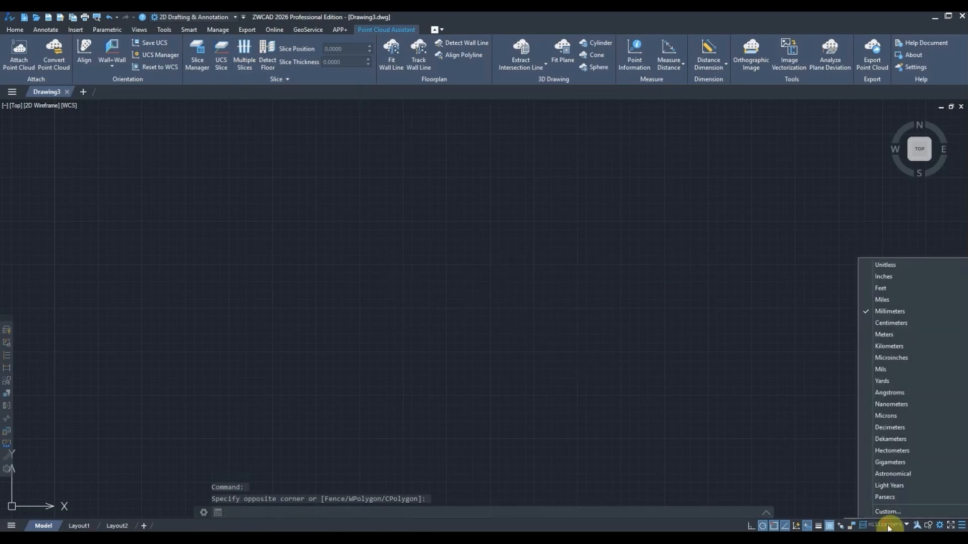
pyautogui.click(905, 336)
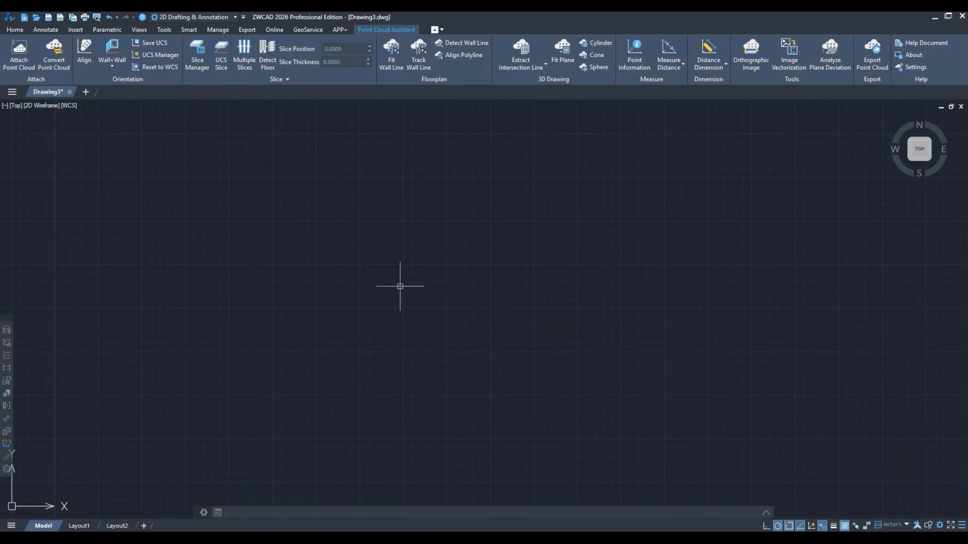
pyautogui.click(25, 62)
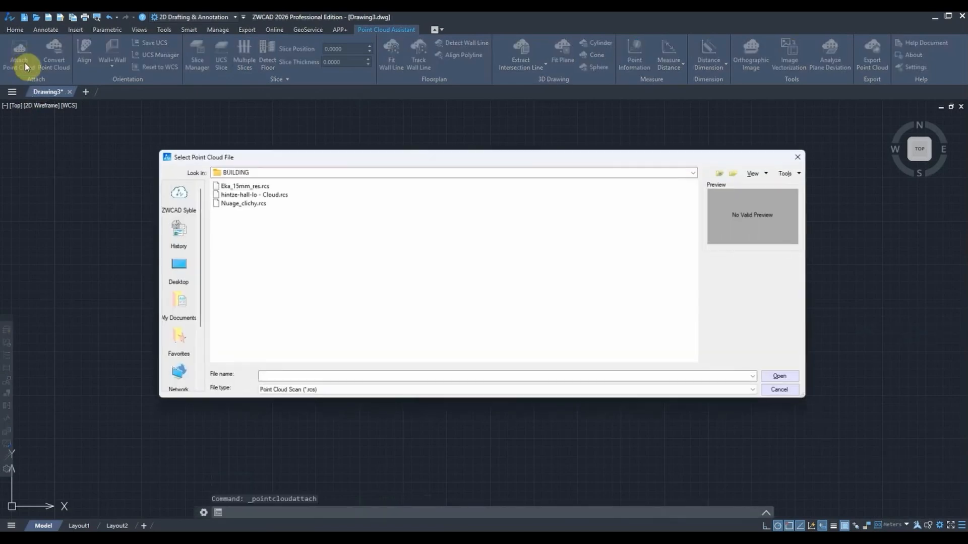
pyautogui.click(279, 197)
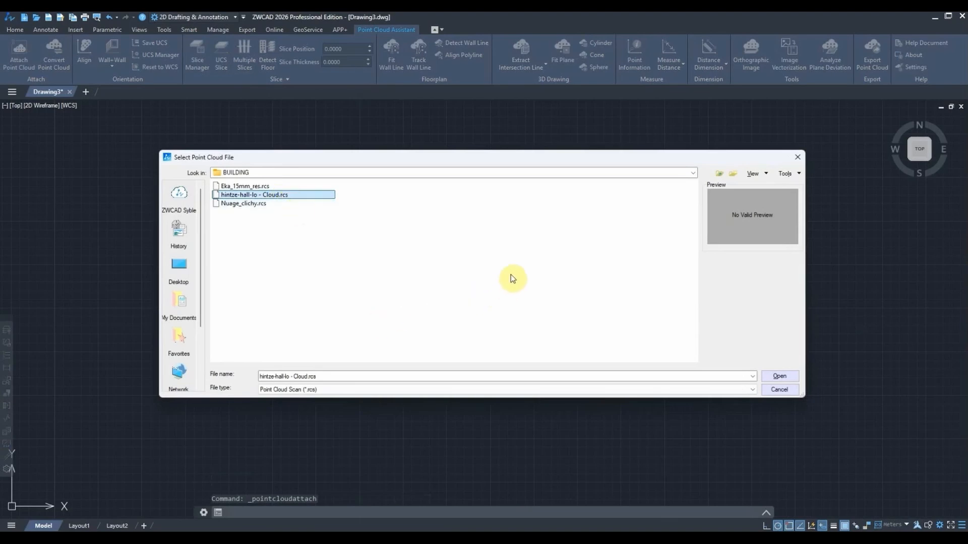
pyautogui.click(779, 376)
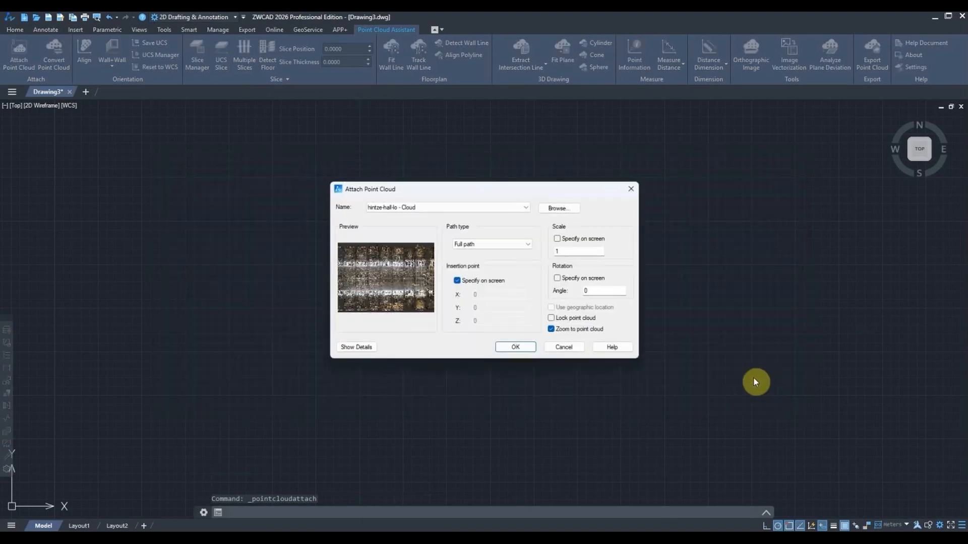
pyautogui.click(515, 347)
pyautogui.click(497, 345)
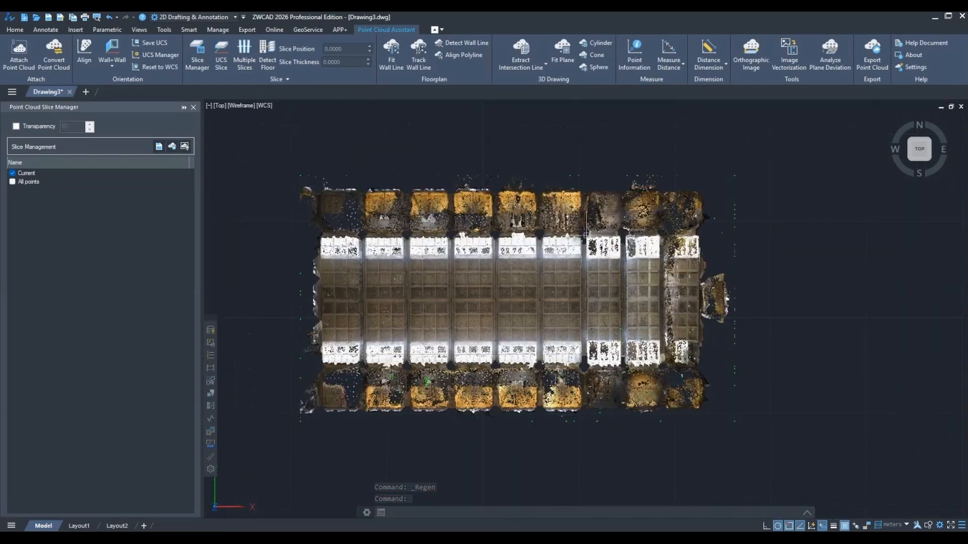
# Step: Start creating multiple slices of the hall's point cloud, parallel to the YZ plane of the current UCS
pyautogui.keyDown('shift'); pyautogui.moveTo(627, 447); pyautogui.dragTo(541, 343, button='middle'); pyautogui.keyUp('shift')
pyautogui.moveTo(523, 402); pyautogui.dragTo(566, 404, button='middle')
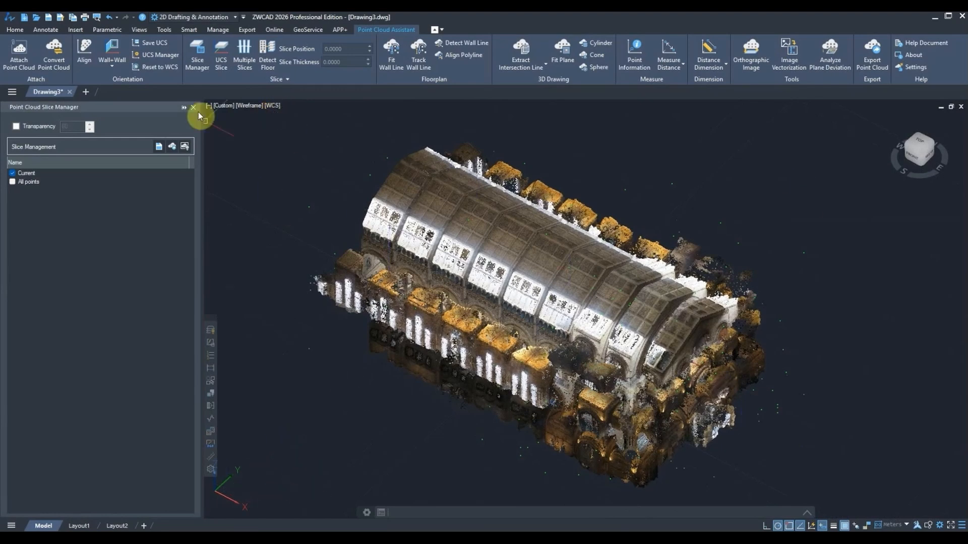
pyautogui.click(245, 57)
pyautogui.moveTo(524, 122); pyautogui.dragTo(793, 123)
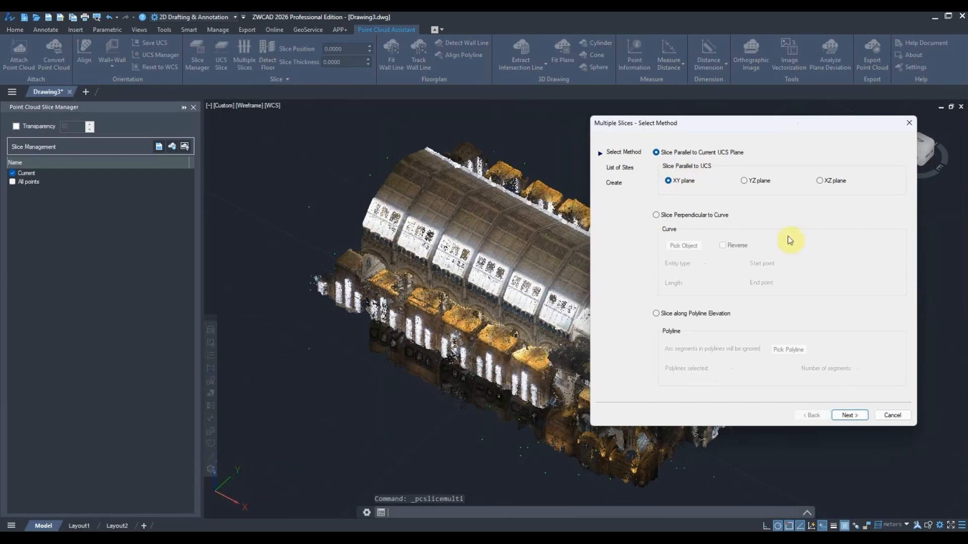
pyautogui.click(744, 181)
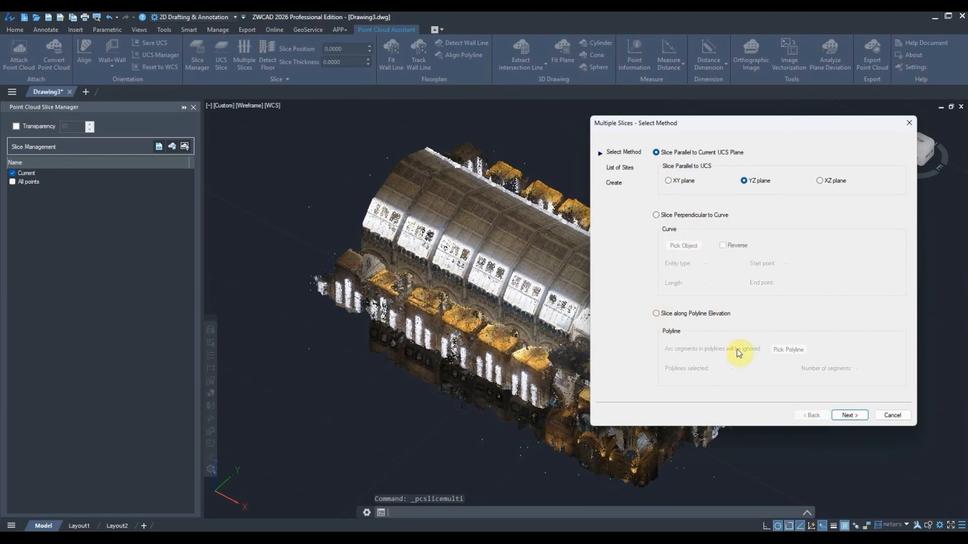
pyautogui.click(849, 415)
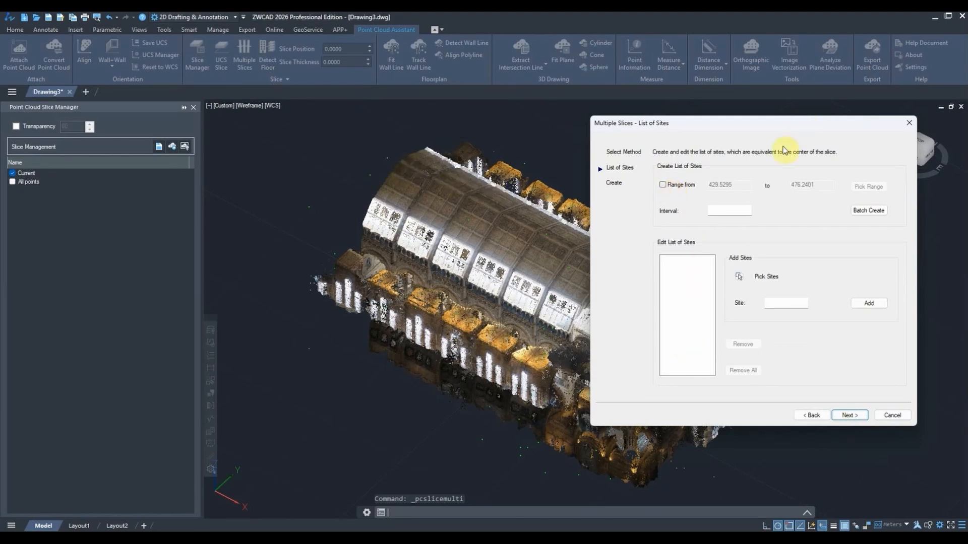
# Step: Limit the slice sites to a range picked along the hall's roof, from about 433.51 to 472.30
pyautogui.click(662, 184)
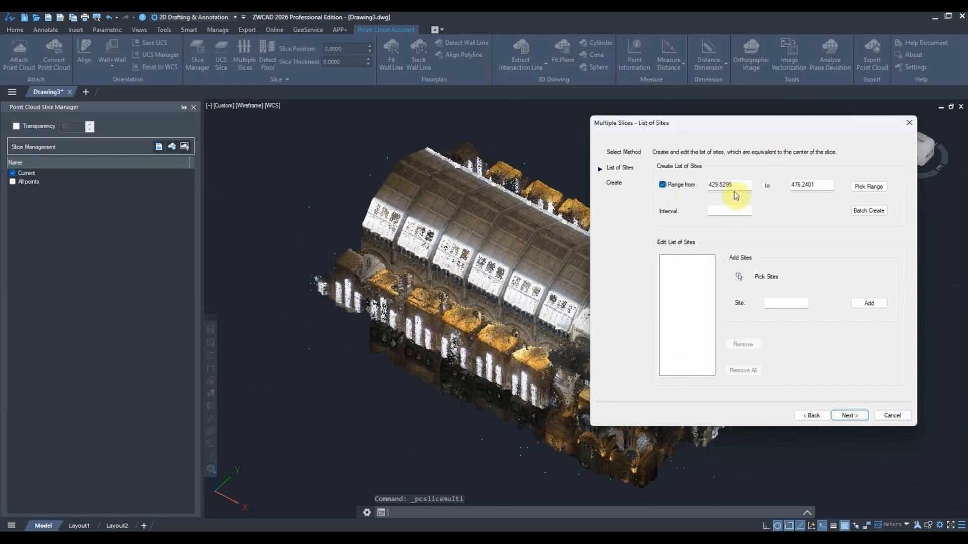
pyautogui.click(868, 187)
pyautogui.click(391, 175)
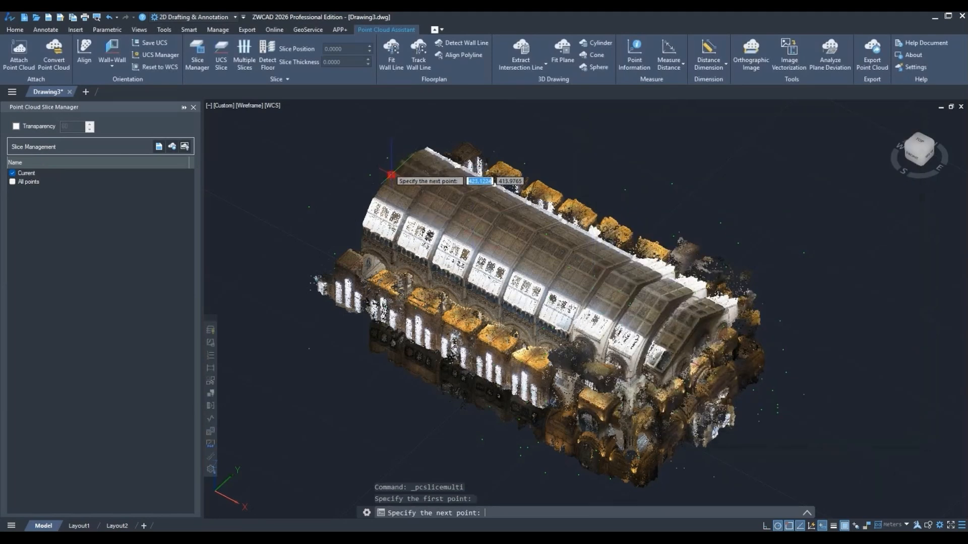
pyautogui.click(697, 323)
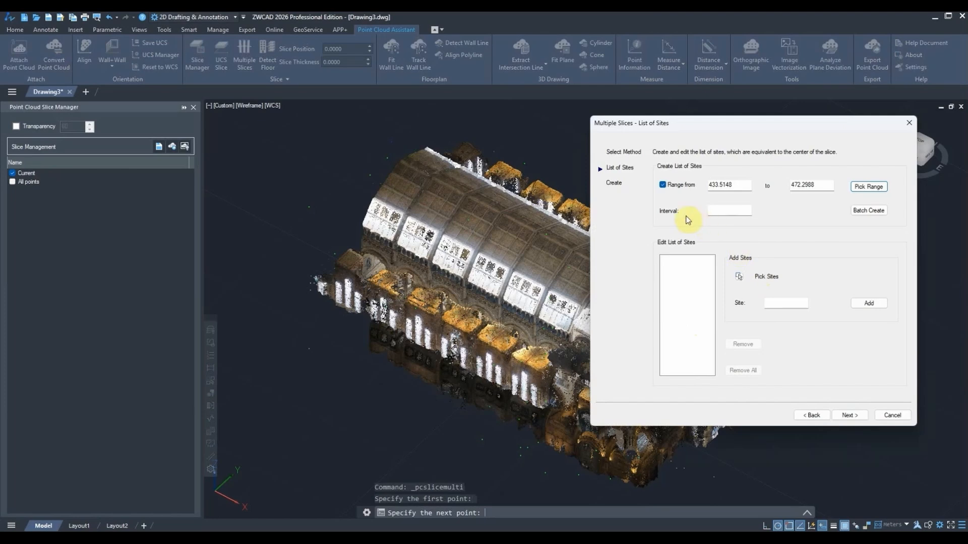
# Step: Batch-create the list of slice sites with an interval of 8
pyautogui.click(723, 212)
pyautogui.moveTo(778, 126); pyautogui.dragTo(830, 102)
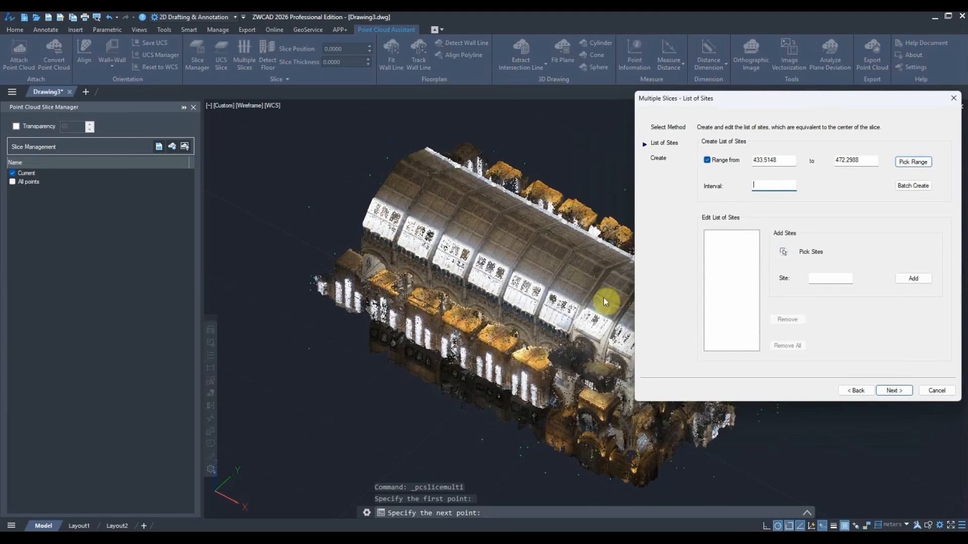
pyautogui.click(781, 185)
pyautogui.write('8')
pyautogui.click(913, 186)
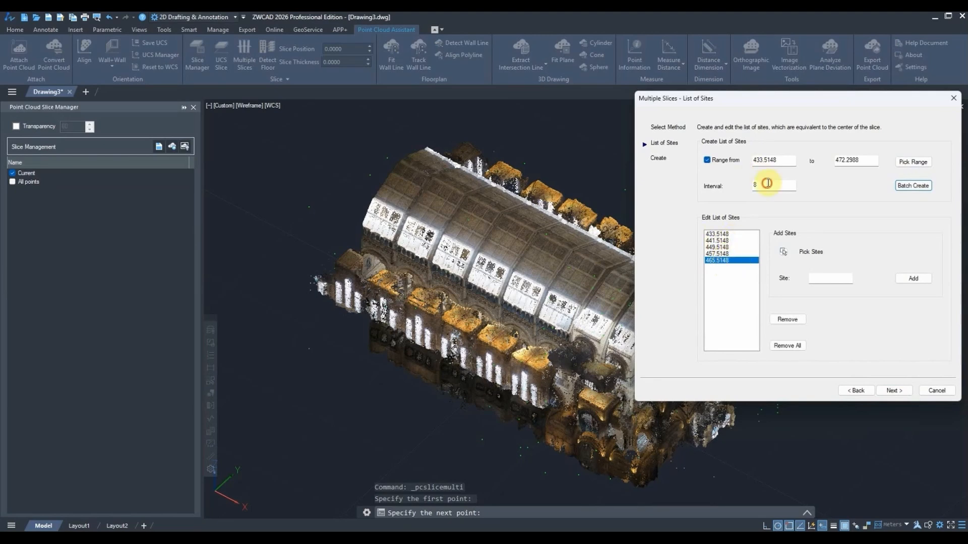
# Step: Change the interval to 5 and batch-create the list of slice sites again
pyautogui.doubleClick(776, 184)
pyautogui.write('5')
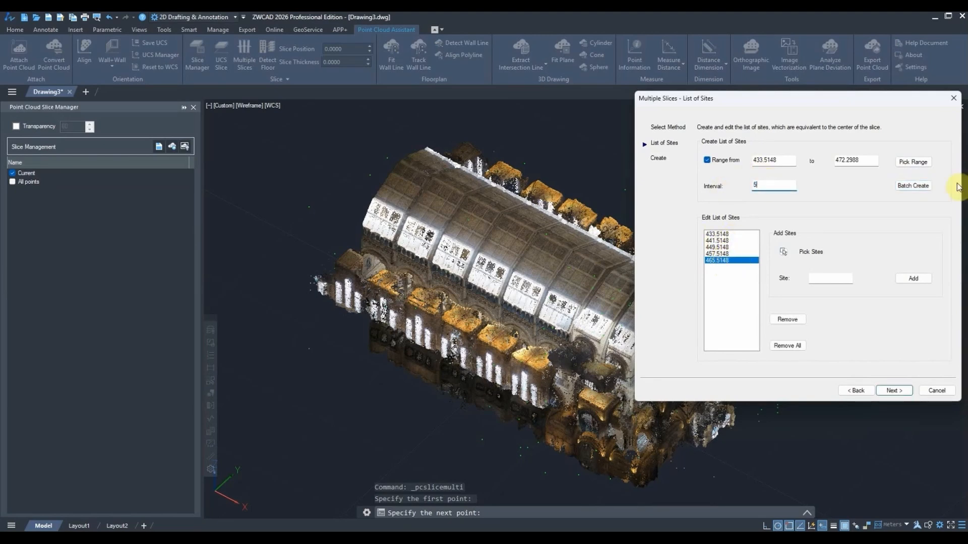
pyautogui.click(913, 186)
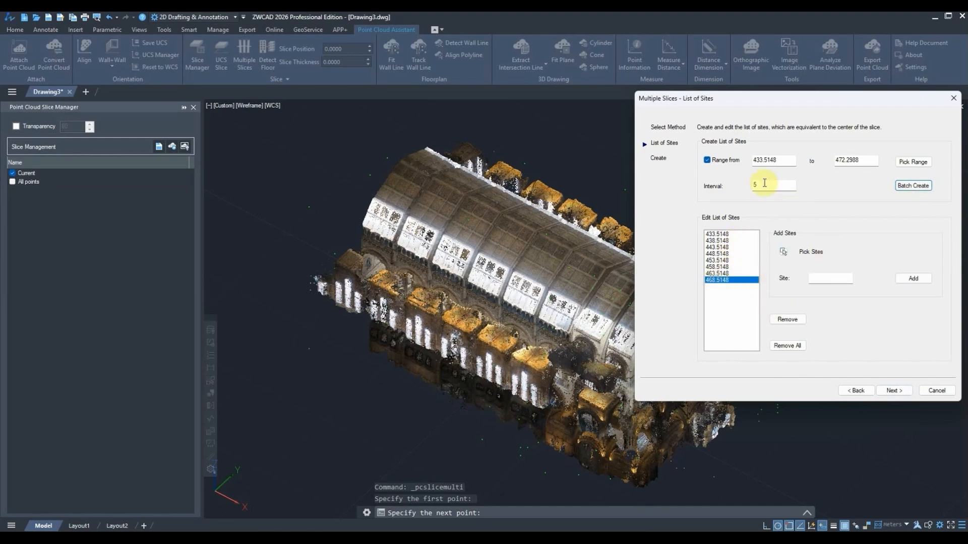
pyautogui.doubleClick(764, 184)
# Step: Create the slices with a thickness of 4.5, the base name Slice_UCS_YZ_ and consecutive numbering
pyautogui.click(894, 391)
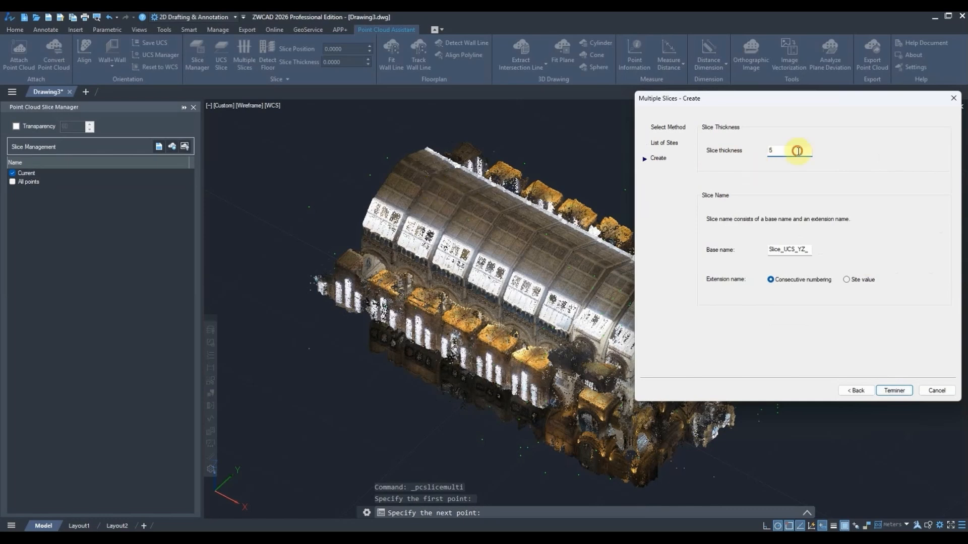
pyautogui.doubleClick(796, 150)
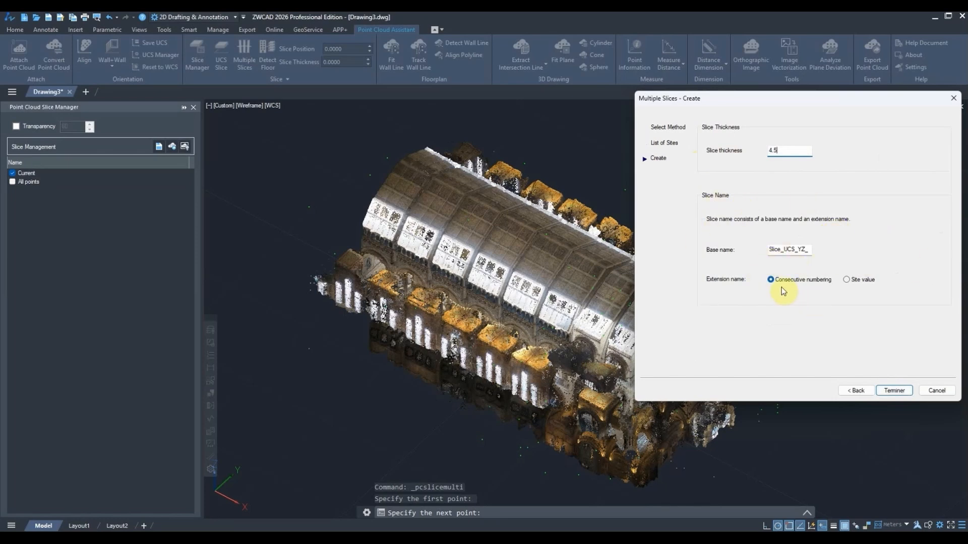
pyautogui.click(894, 390)
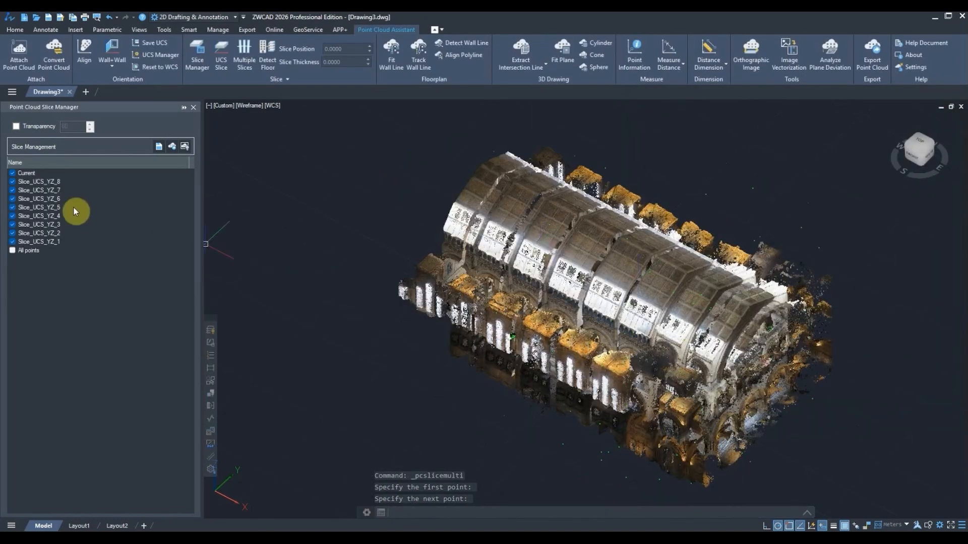
# Step: Turn on the bounding box display for the selected slice and go through the slices from Slice_UCS_YZ_8 to Slice_UCS_YZ_4
pyautogui.click(40, 181)
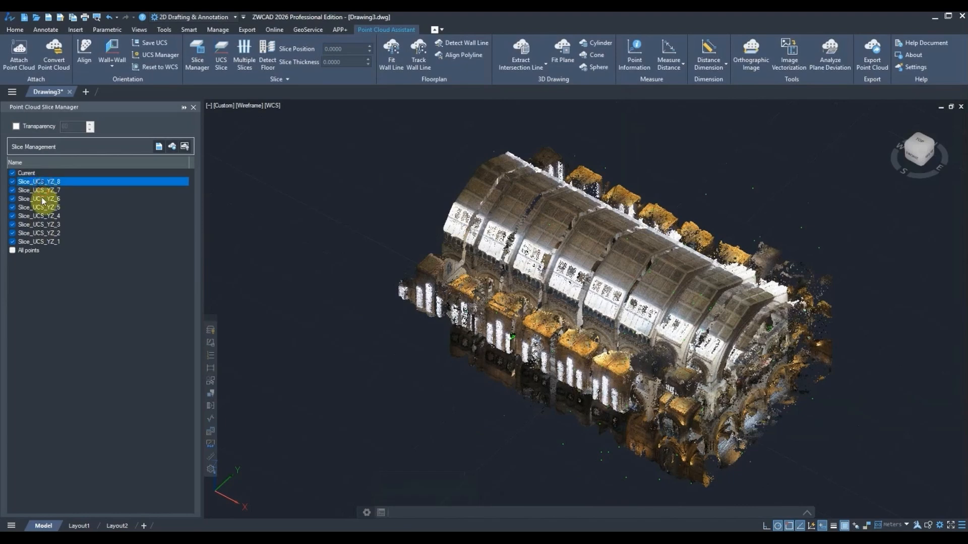
pyautogui.click(42, 190)
pyautogui.click(45, 197)
pyautogui.click(45, 190)
pyautogui.click(48, 182)
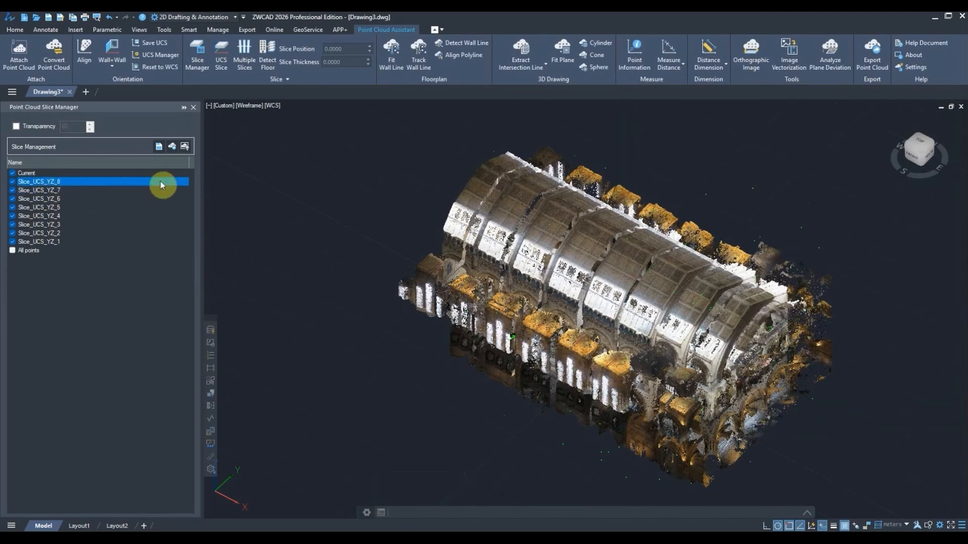
pyautogui.click(185, 148)
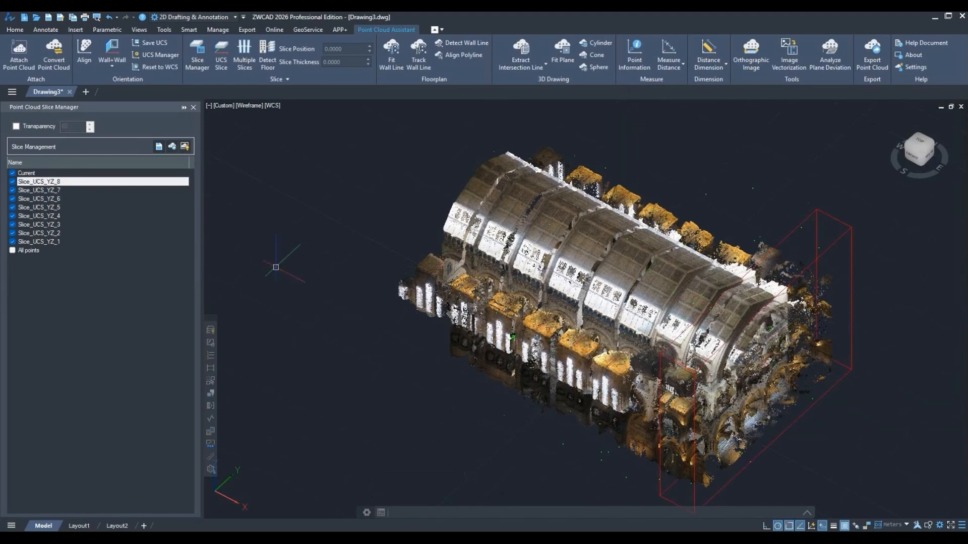
pyautogui.click(46, 191)
pyautogui.click(45, 200)
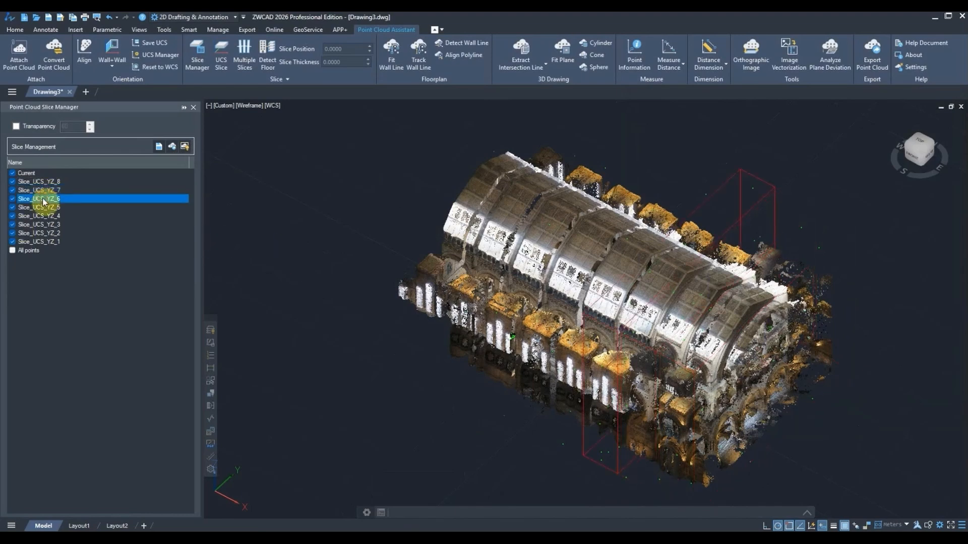
pyautogui.click(43, 209)
pyautogui.click(42, 217)
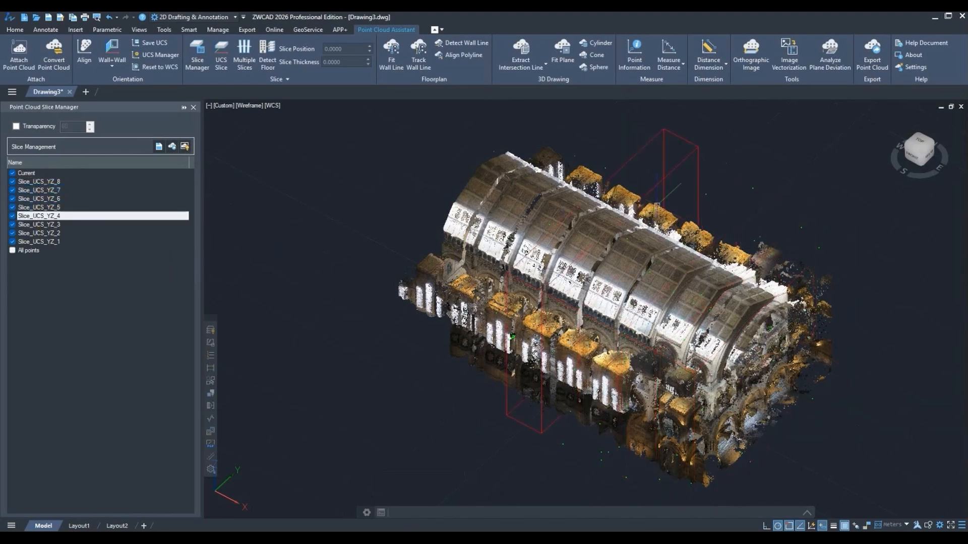
# Step: Hide the Current entry and every slice except Slice_UCS_YZ_4
pyautogui.click(12, 224)
pyautogui.click(12, 233)
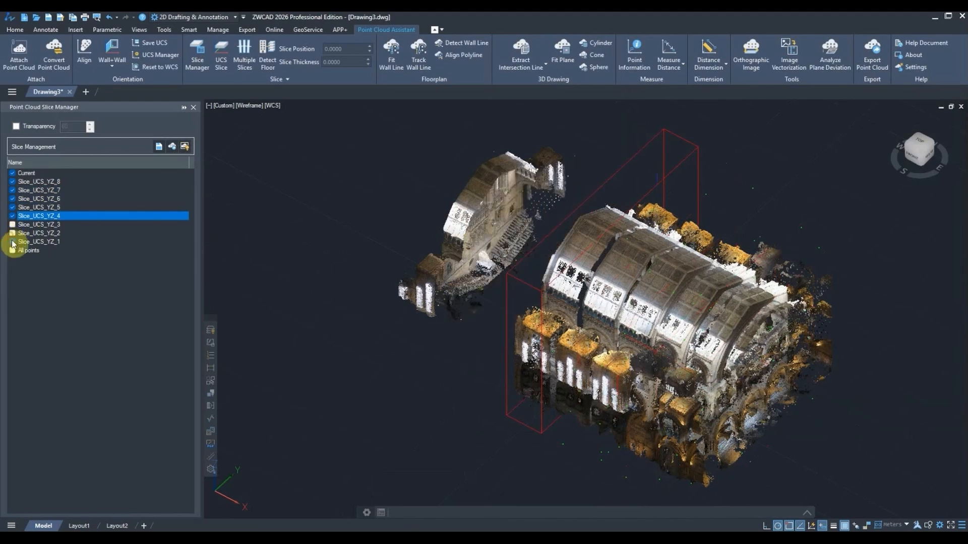
pyautogui.click(12, 241)
pyautogui.click(12, 207)
pyautogui.click(12, 199)
pyautogui.click(12, 190)
pyautogui.click(12, 182)
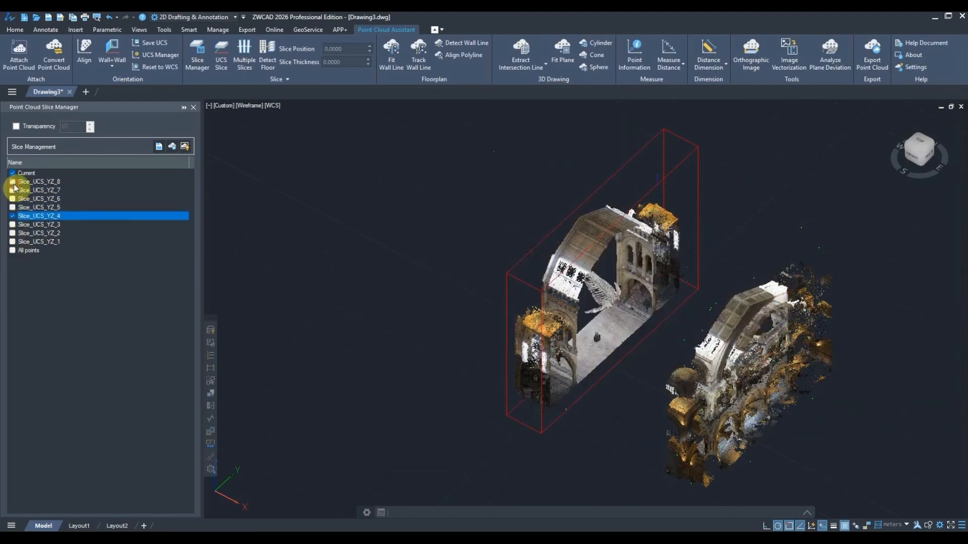
pyautogui.click(12, 173)
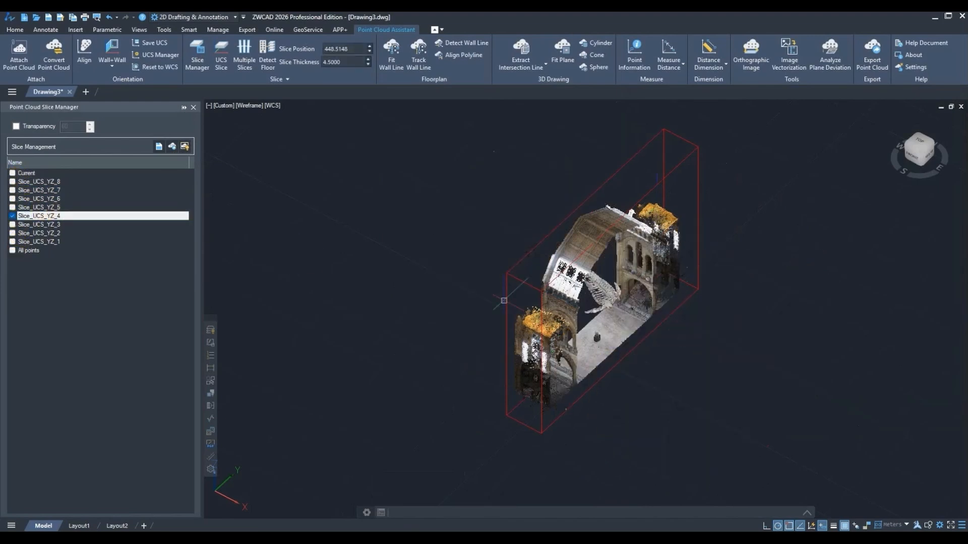
# Step: Inspect Slice_UCS_YZ_4 in the Right view, and return to an oblique 3D view
pyautogui.click(930, 156)
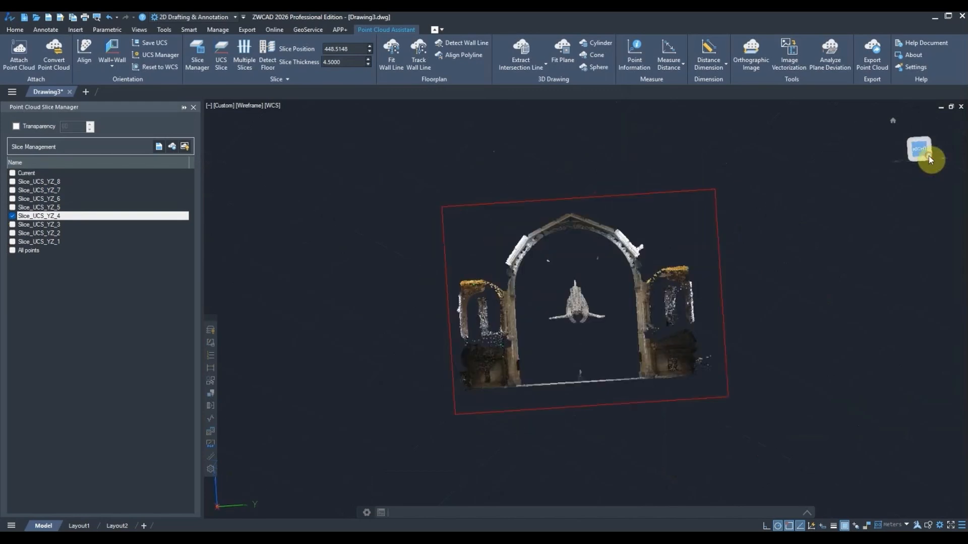
pyautogui.scroll(3, 610, 343)
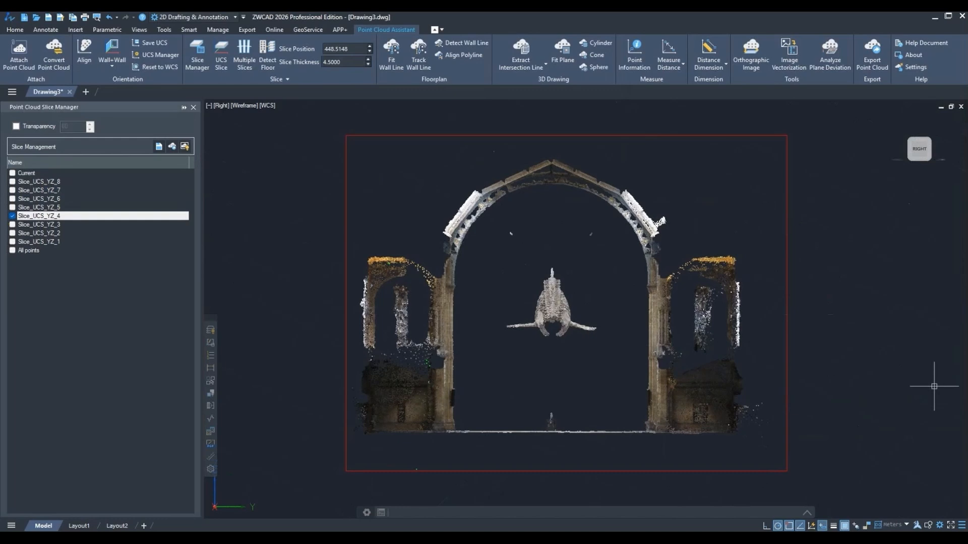
pyautogui.scroll(-2, 589, 343)
pyautogui.keyDown('shift'); pyautogui.moveTo(589, 343); pyautogui.dragTo(613, 403, button='middle'); pyautogui.keyUp('shift')
pyautogui.moveTo(667, 374); pyautogui.dragTo(605, 352, button='middle')
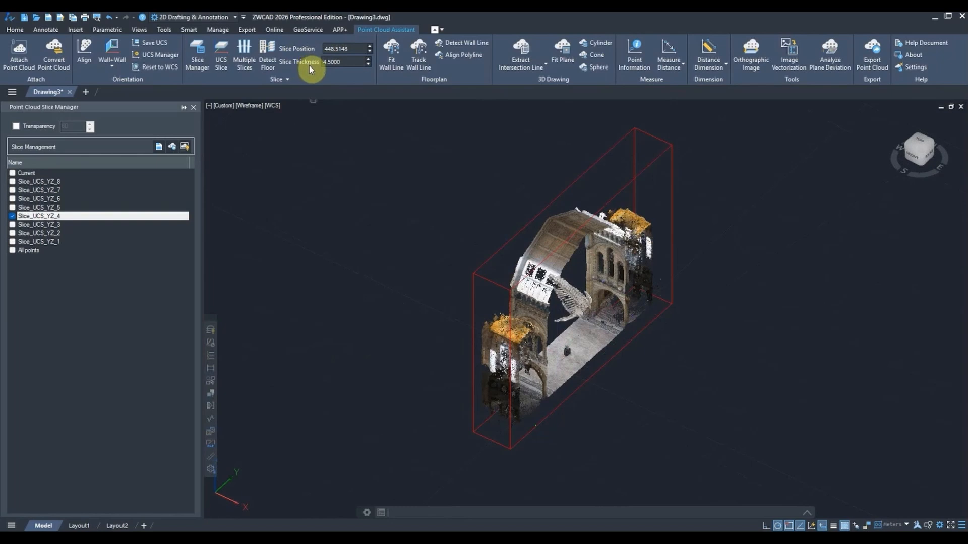
# Step: Try out the thickness stepping on Slice_UCS_YZ_4, raising it to 5.5 and bringing it back to 4.5
pyautogui.click(289, 80)
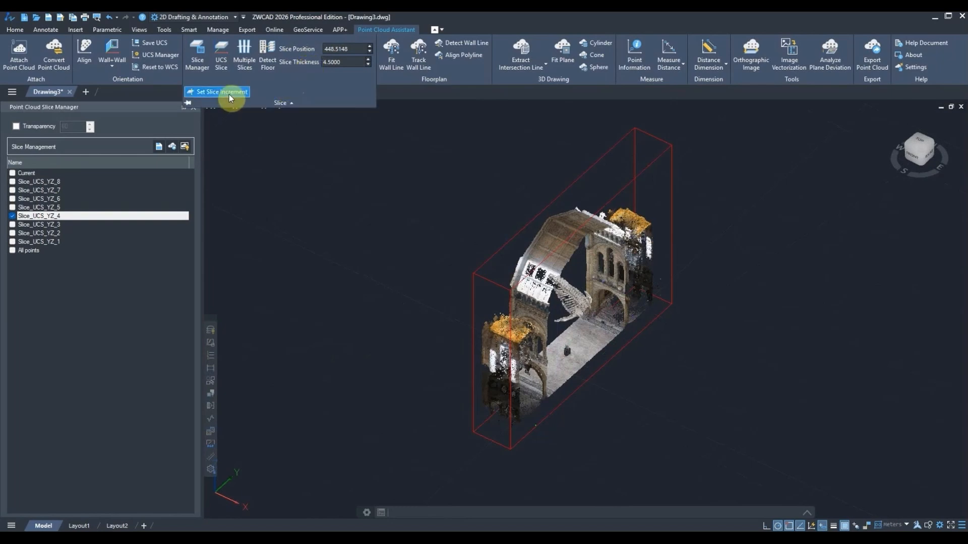
pyautogui.click(368, 59)
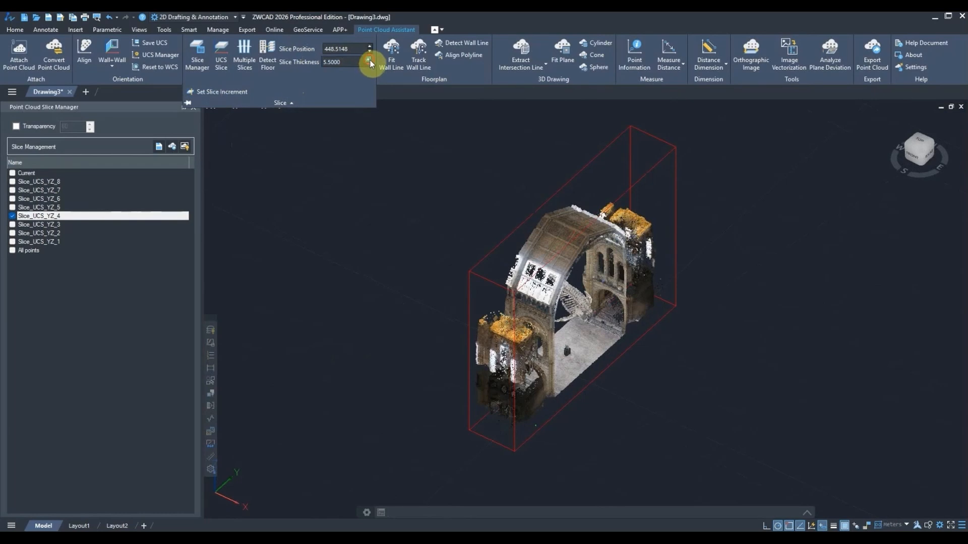
pyautogui.click(369, 64)
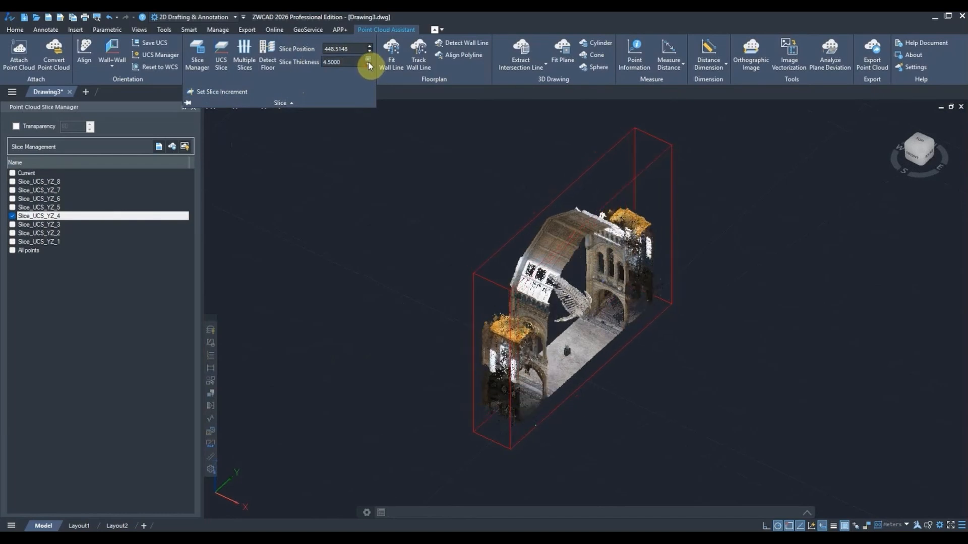
pyautogui.click(368, 59)
pyautogui.click(368, 60)
pyautogui.click(368, 66)
pyautogui.click(369, 68)
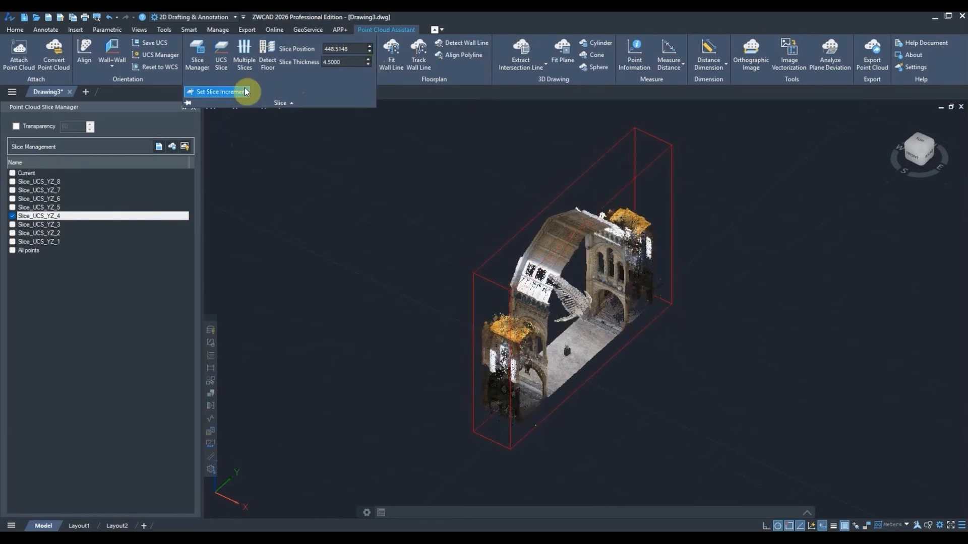
# Step: Set the slice thickness increment to 10
pyautogui.click(244, 92)
pyautogui.moveTo(416, 205); pyautogui.dragTo(346, 174)
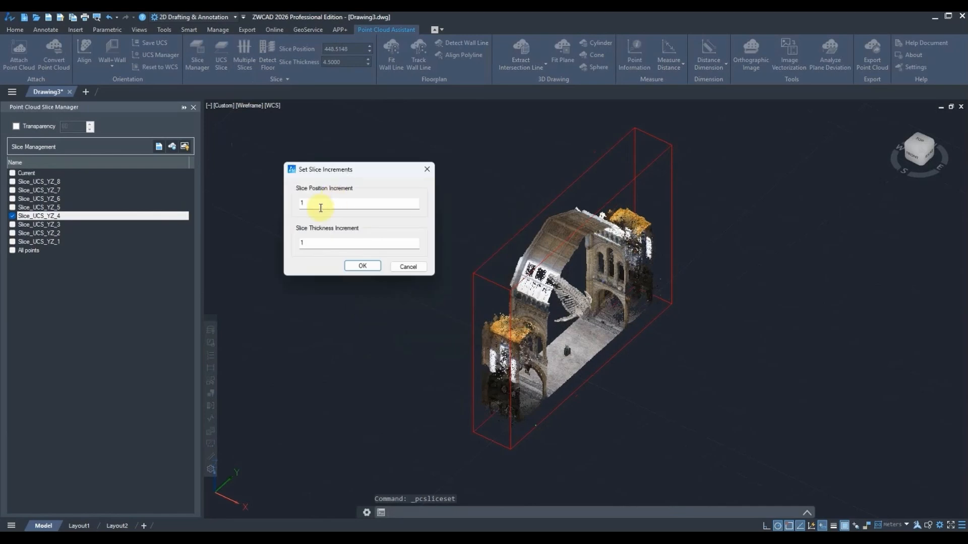
pyautogui.doubleClick(318, 244)
pyautogui.write('10')
pyautogui.click(362, 265)
# Step: Try out the larger thickness stepping on Slice_UCS_YZ_4, raising the thickness and bringing it back to 4.5
pyautogui.click(369, 59)
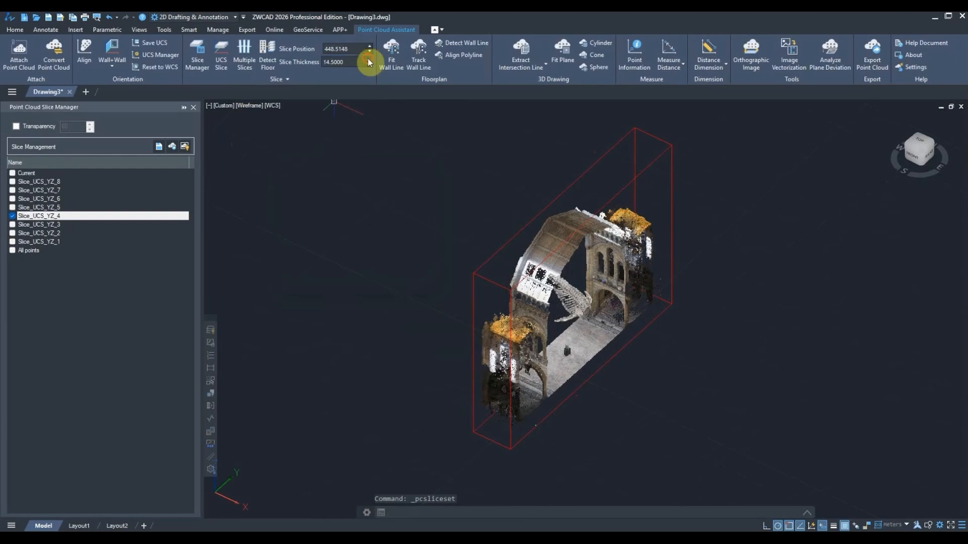
pyautogui.click(369, 60)
pyautogui.click(369, 64)
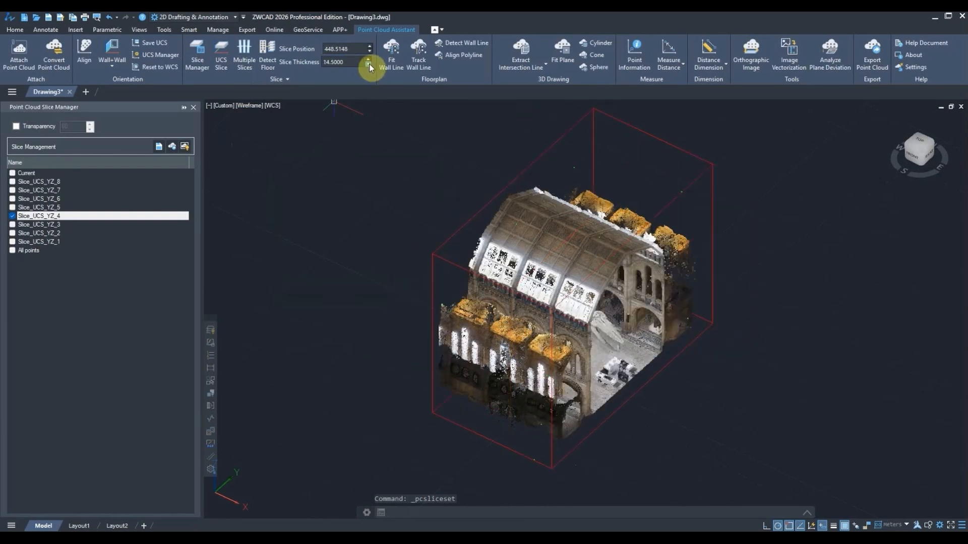
pyautogui.click(369, 64)
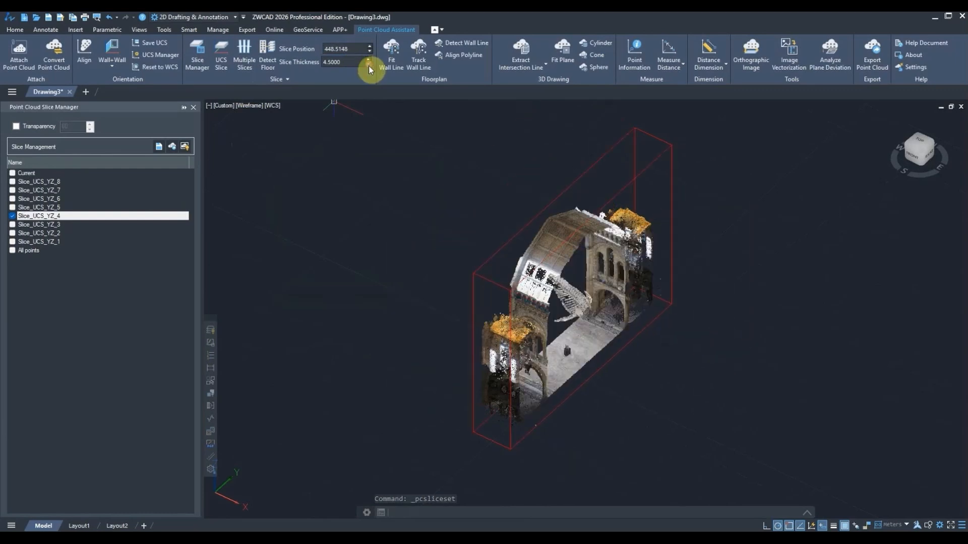
# Step: Set the slice thickness increment back to 1
pyautogui.click(237, 92)
pyautogui.moveTo(317, 243); pyautogui.dragTo(266, 242)
pyautogui.write('1')
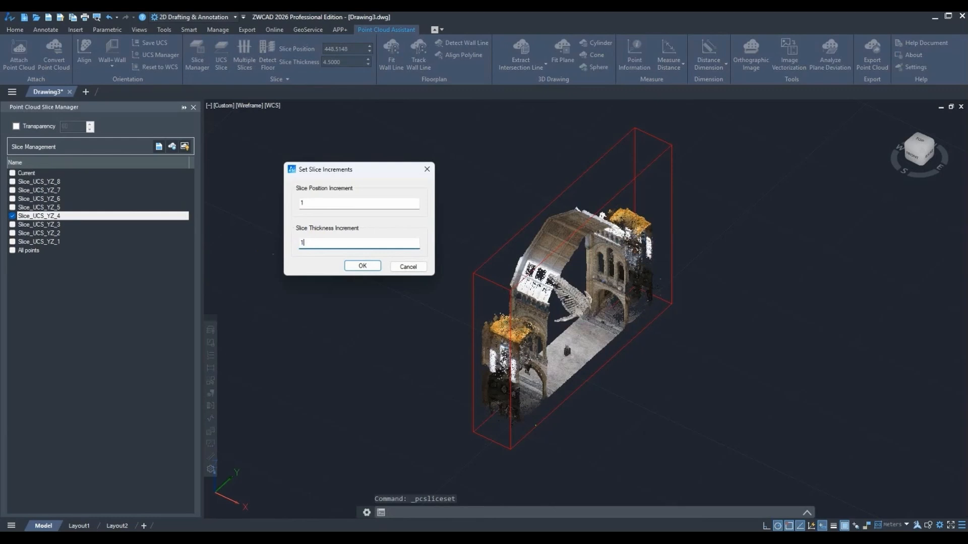
pyautogui.click(362, 266)
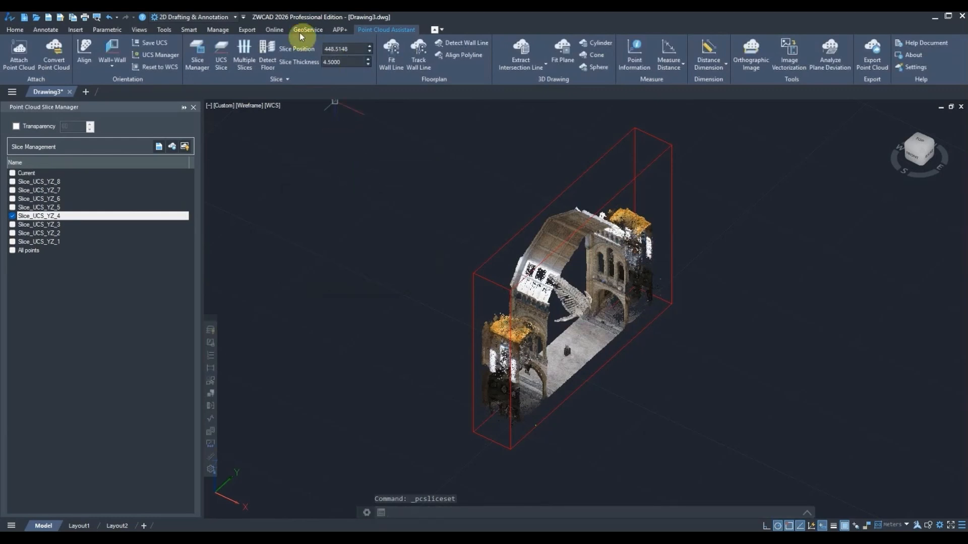
# Step: Review the slice position and thickness increments in the increment settings and keep them as they are
pyautogui.click(285, 81)
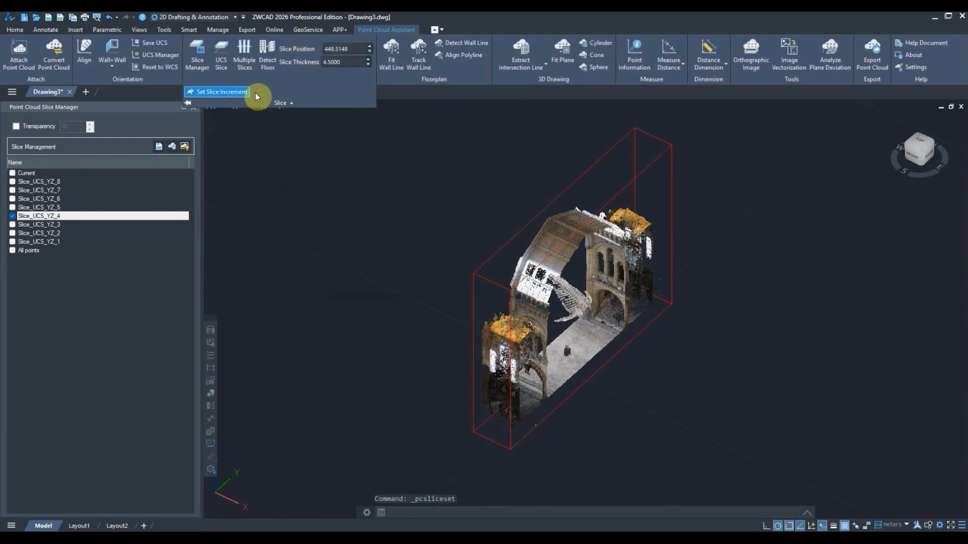
pyautogui.click(238, 93)
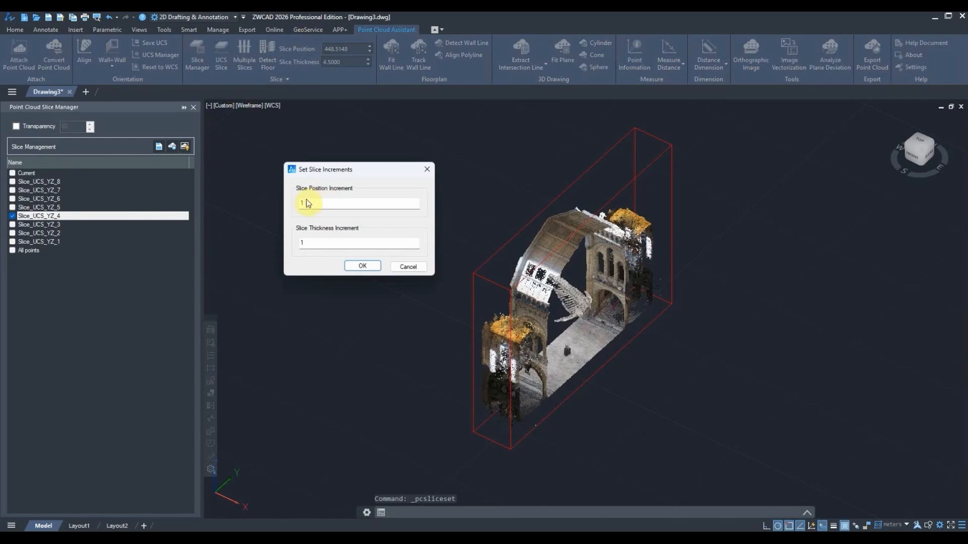
pyautogui.click(359, 267)
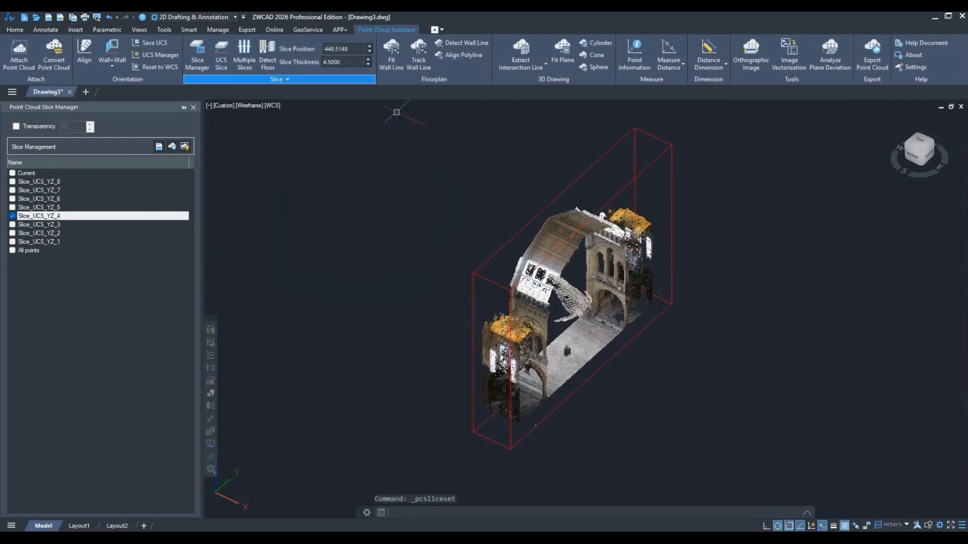
# Step: Try out the position stepping on Slice_UCS_YZ_4, moving it forward and returning it to position 448.5148
pyautogui.click(370, 47)
pyautogui.click(370, 46)
pyautogui.click(371, 52)
pyautogui.click(371, 52)
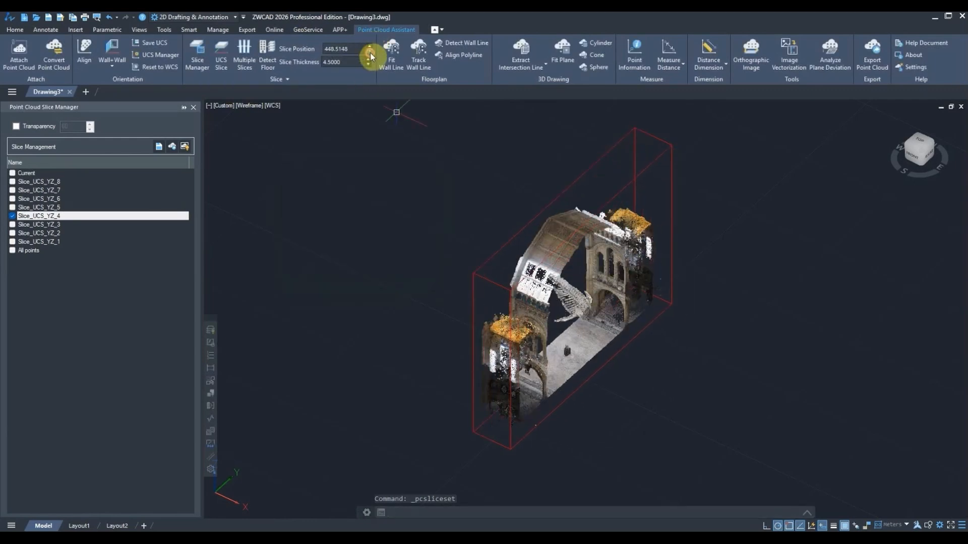
# Step: Reduce the thickness of Slice_UCS_YZ_4 to 3.5 and show the slice in the Right view
pyautogui.click(369, 65)
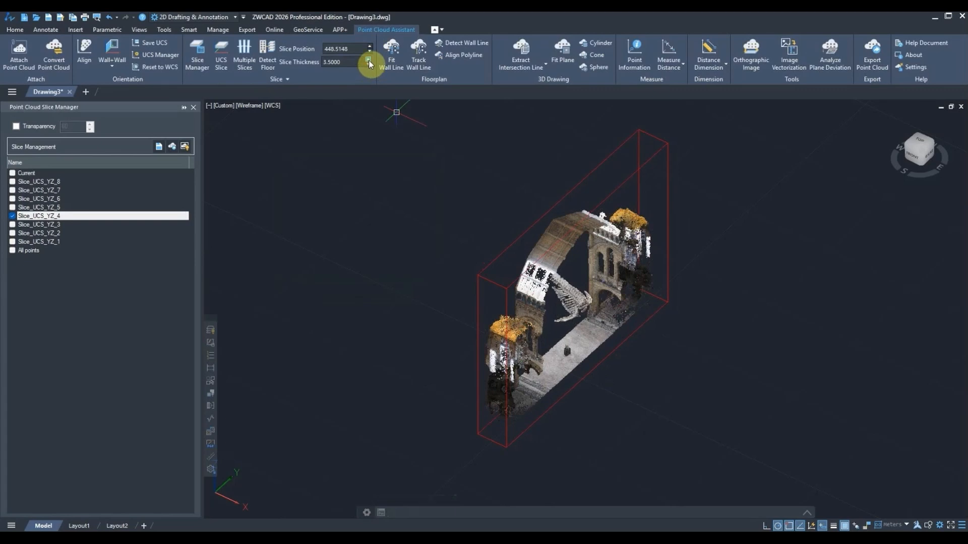
pyautogui.click(368, 60)
pyautogui.click(370, 63)
pyautogui.click(930, 152)
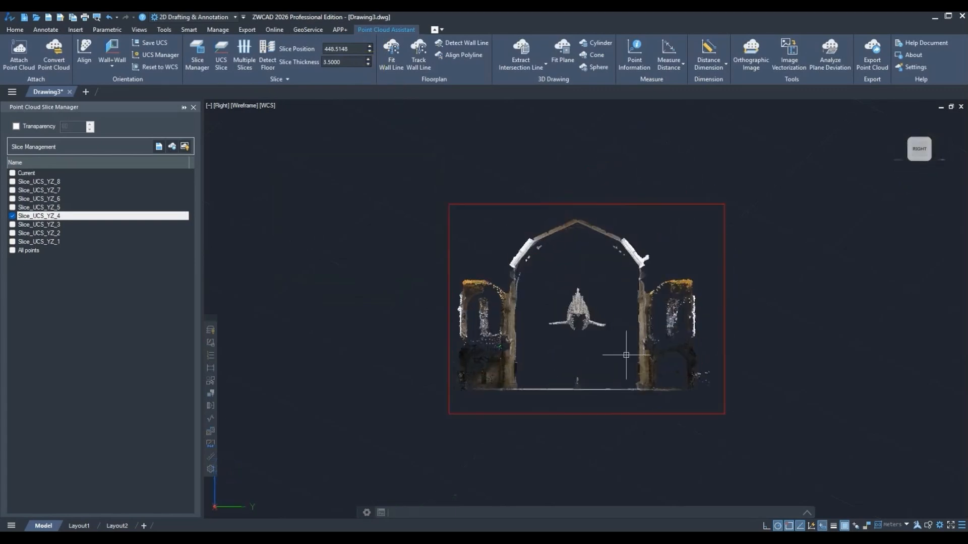